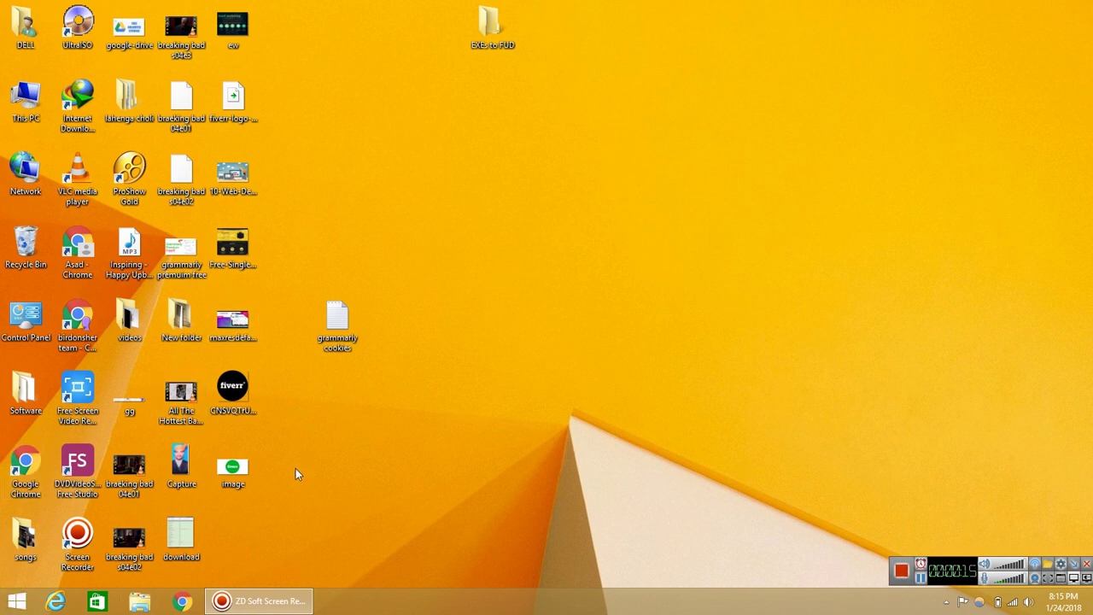
- Load facebook.com in Chrome, open the 'What's on your mind?' post composer, then minimize Chrome
left_click(259, 600)
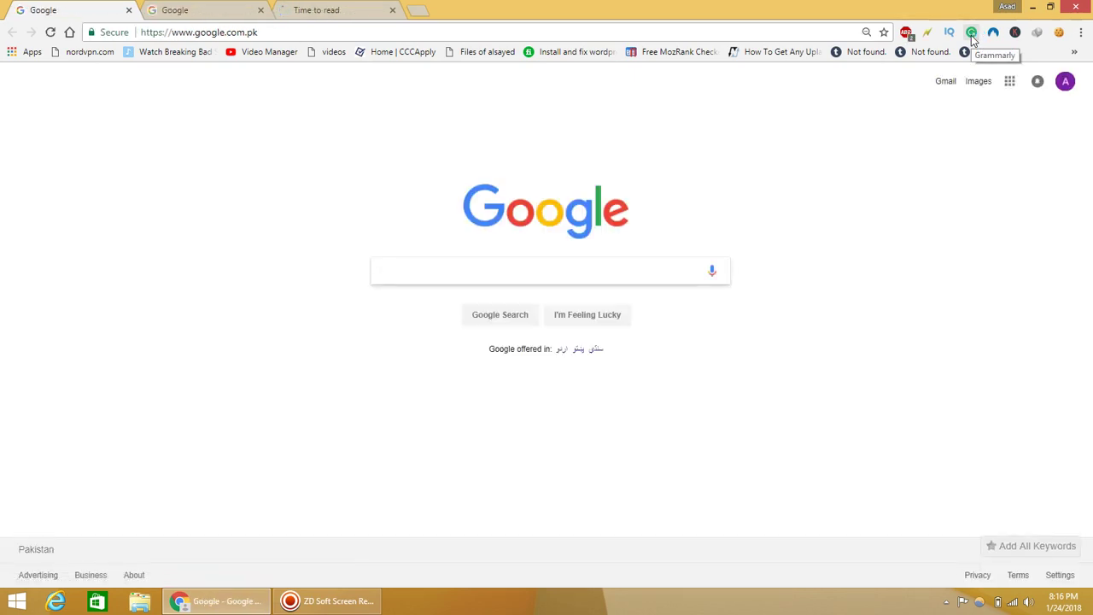
left_click(746, 26)
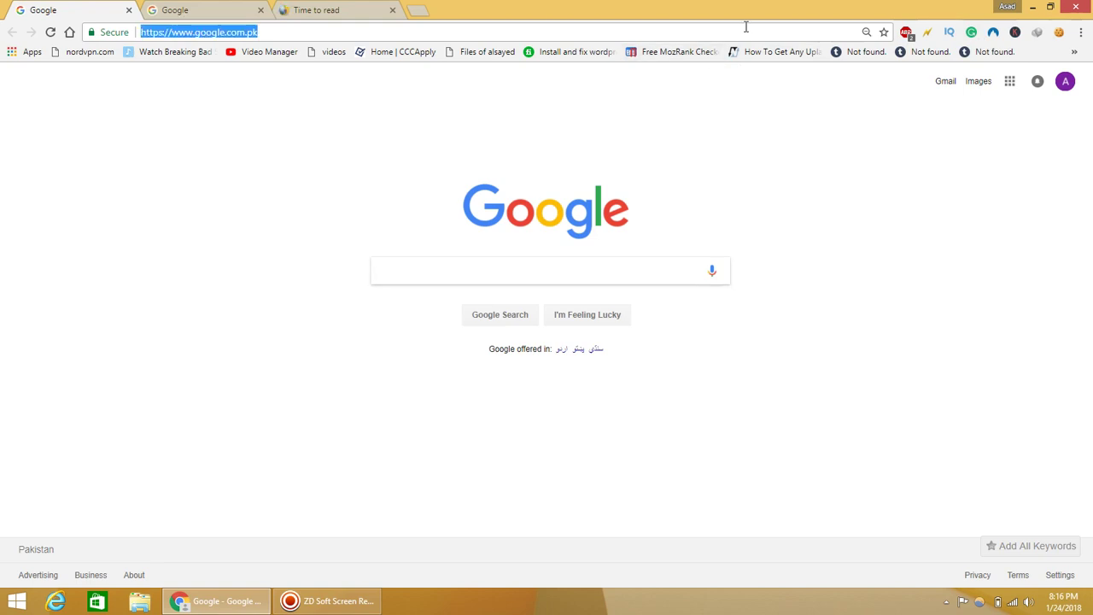
type("facebook")
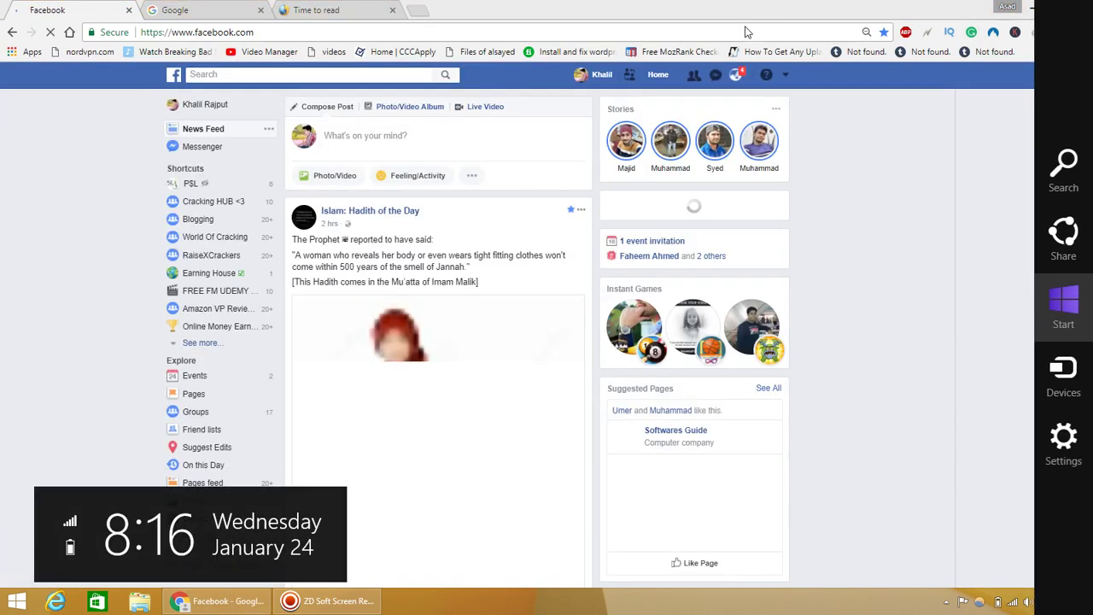
left_click(441, 145)
left_click(441, 141)
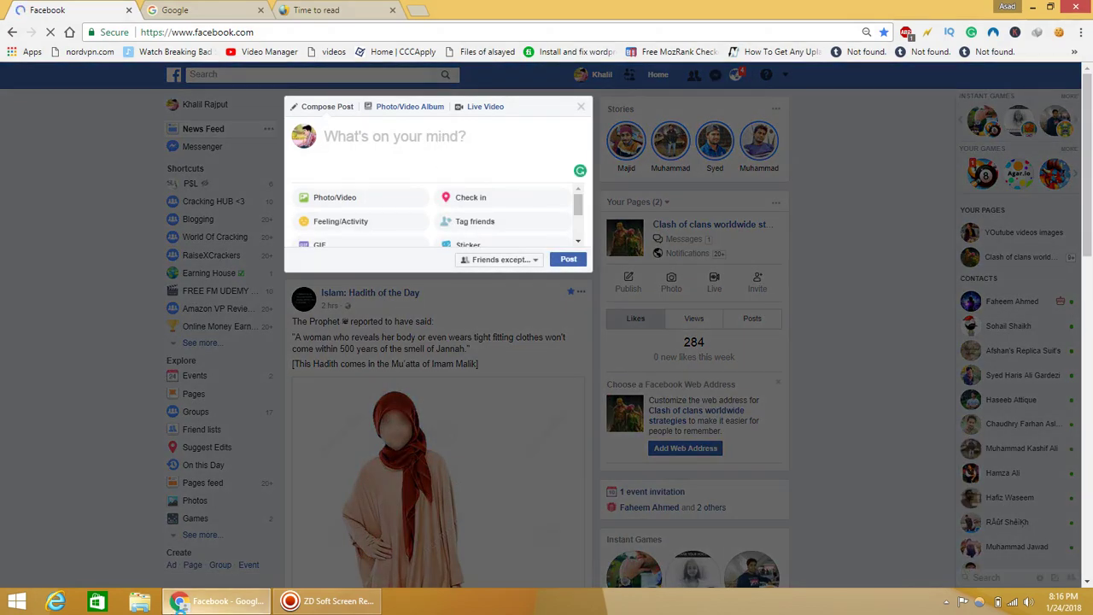
left_click(218, 601)
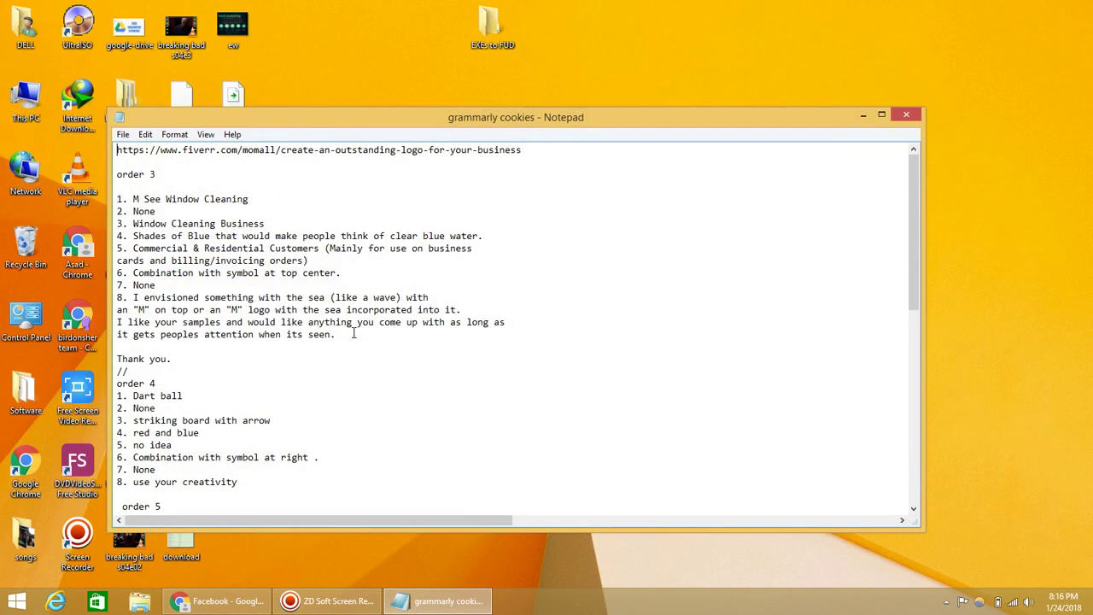
- Open the grammarly cookies file, select all its text, and launch Grammarly from the Facebook composer
double_click(353, 334)
key("ctrl+a")
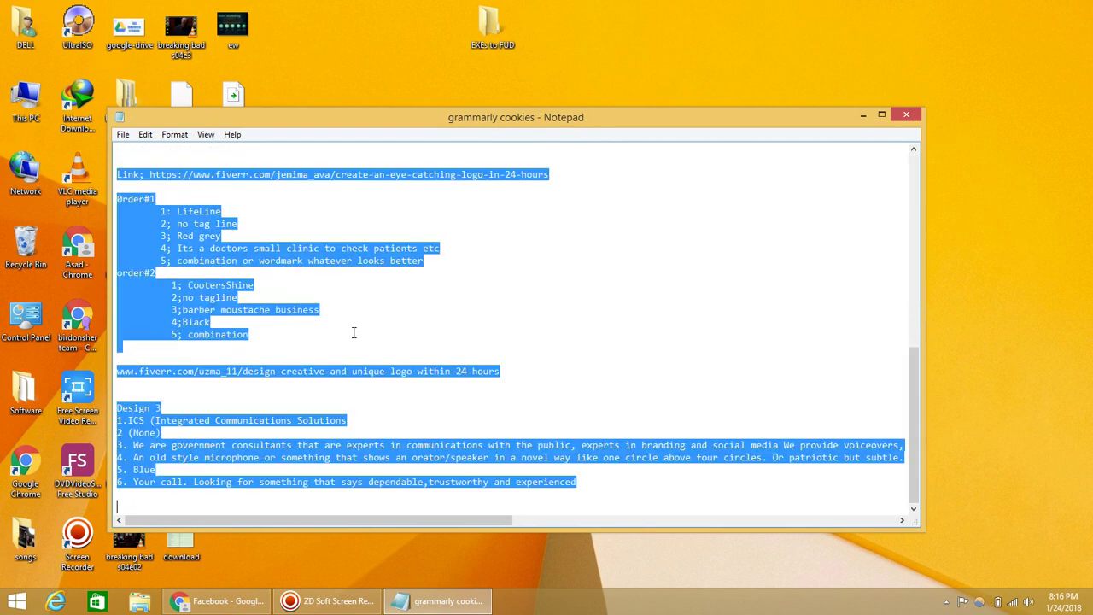
left_click(217, 601)
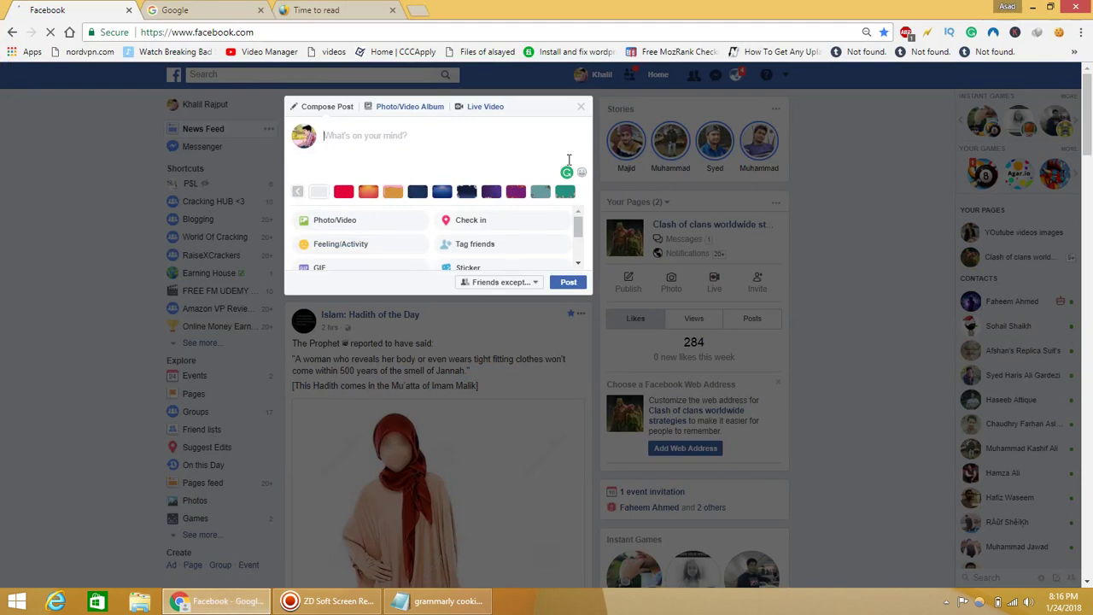
left_click(567, 174)
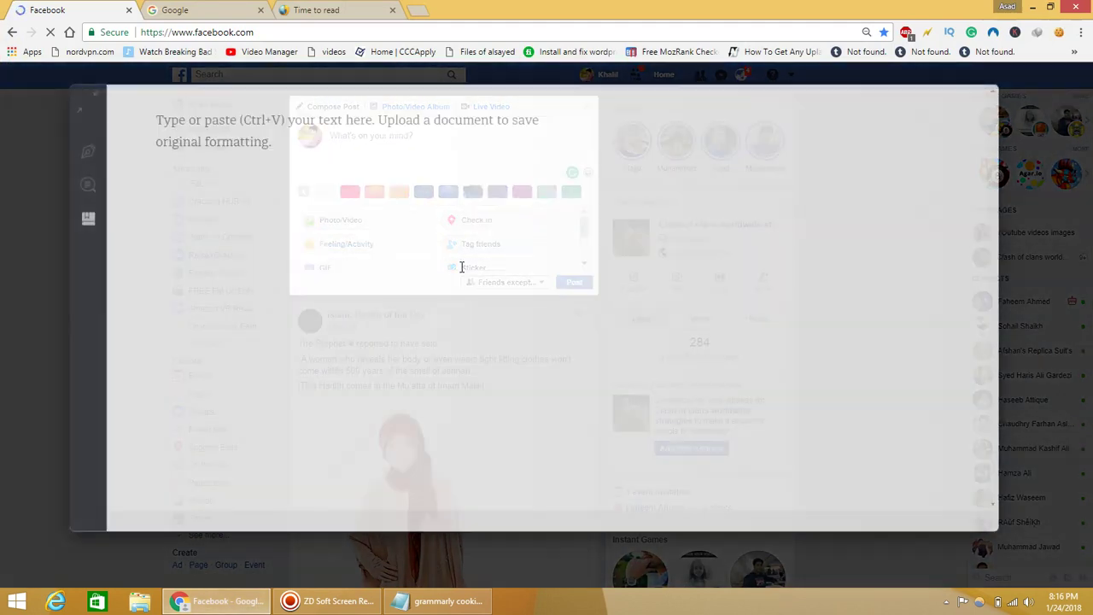
- Paste the notes into the Grammarly editor and place the caret before 'We' in item 3
key("ctrl+v")
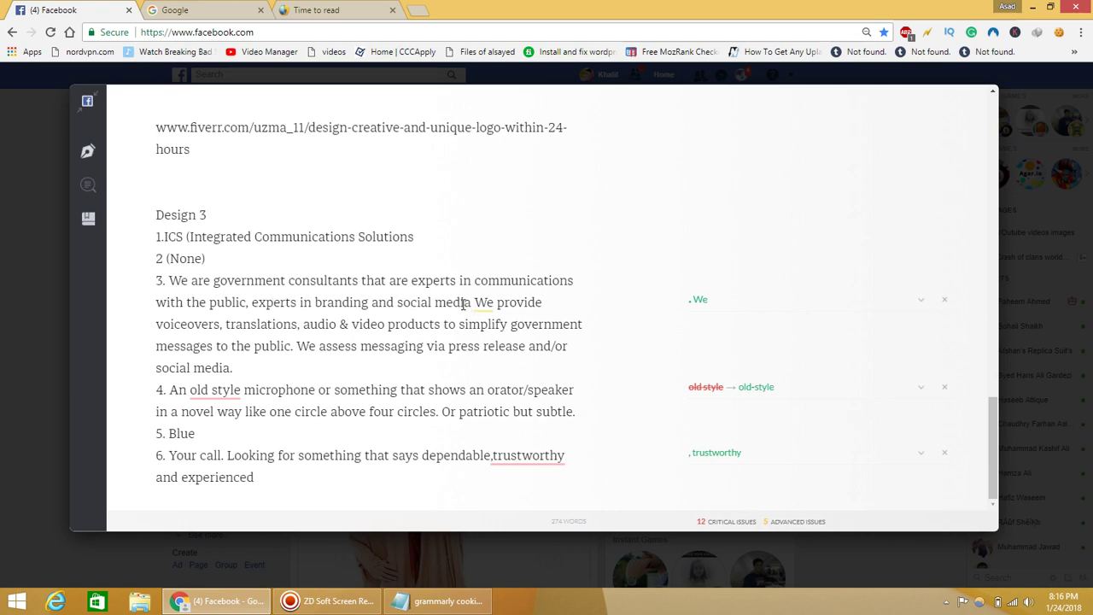
left_click_drag(463, 303, 494, 303)
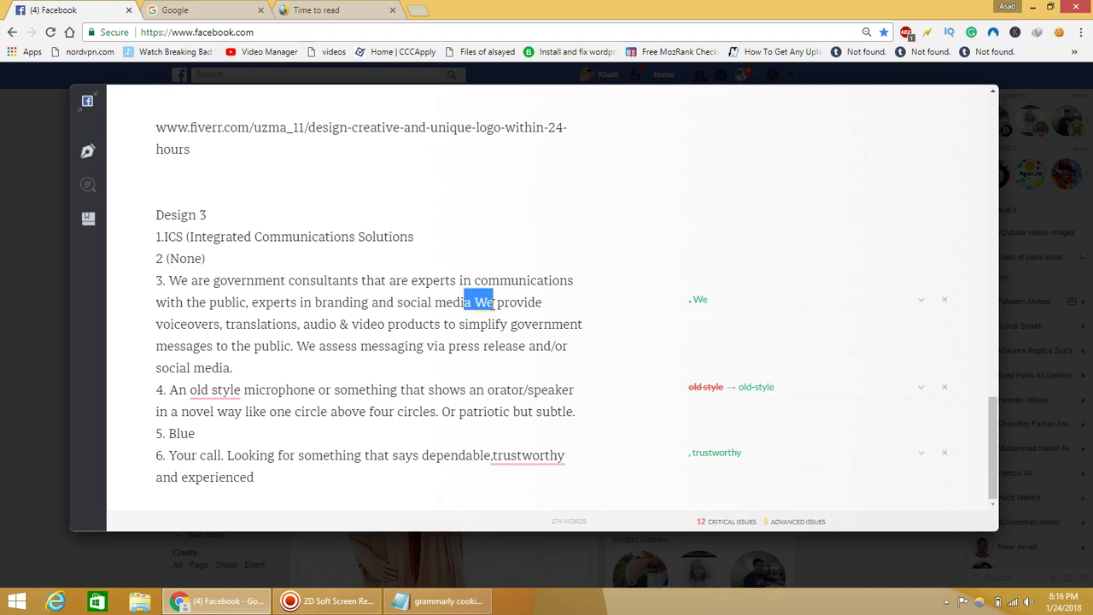
left_click(474, 302)
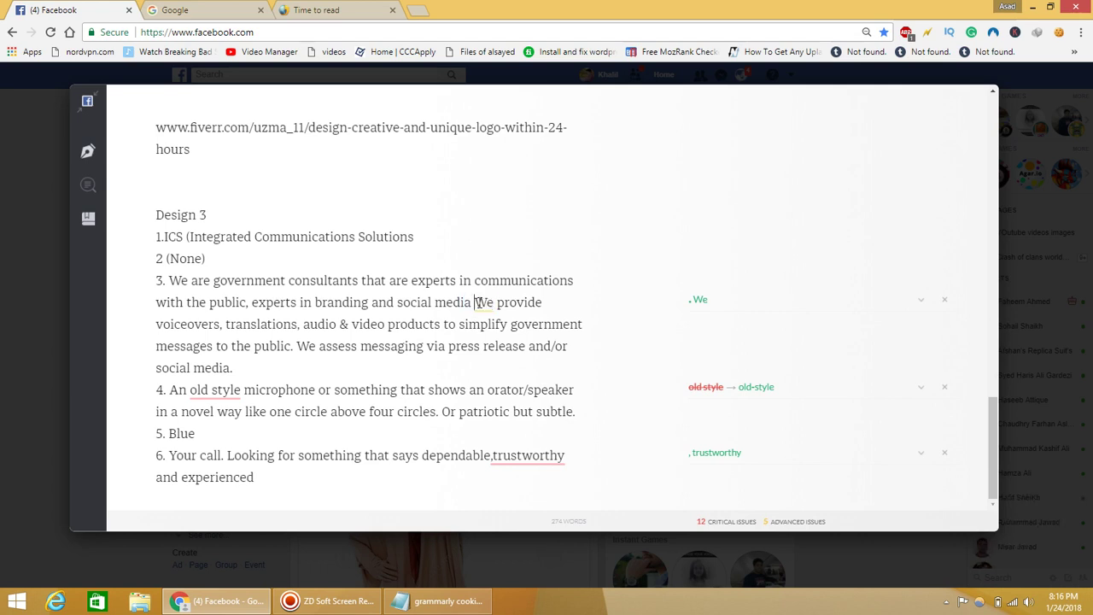
- Review the comma-before-'We' suggestion, then change 'old style' to 'old-style'
left_click(715, 309)
left_click(681, 429)
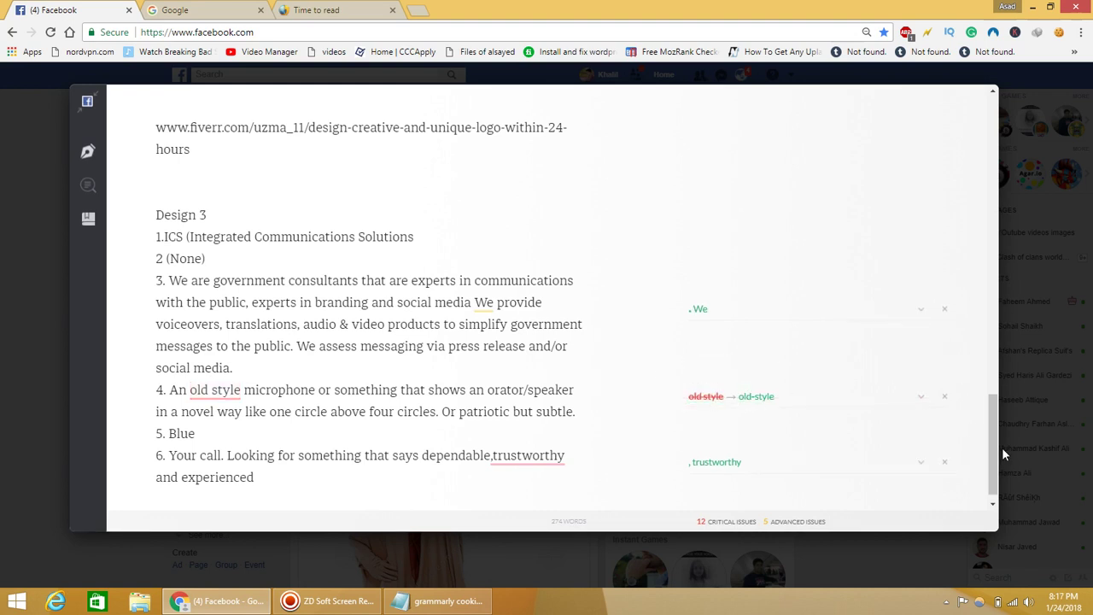
left_click(723, 408)
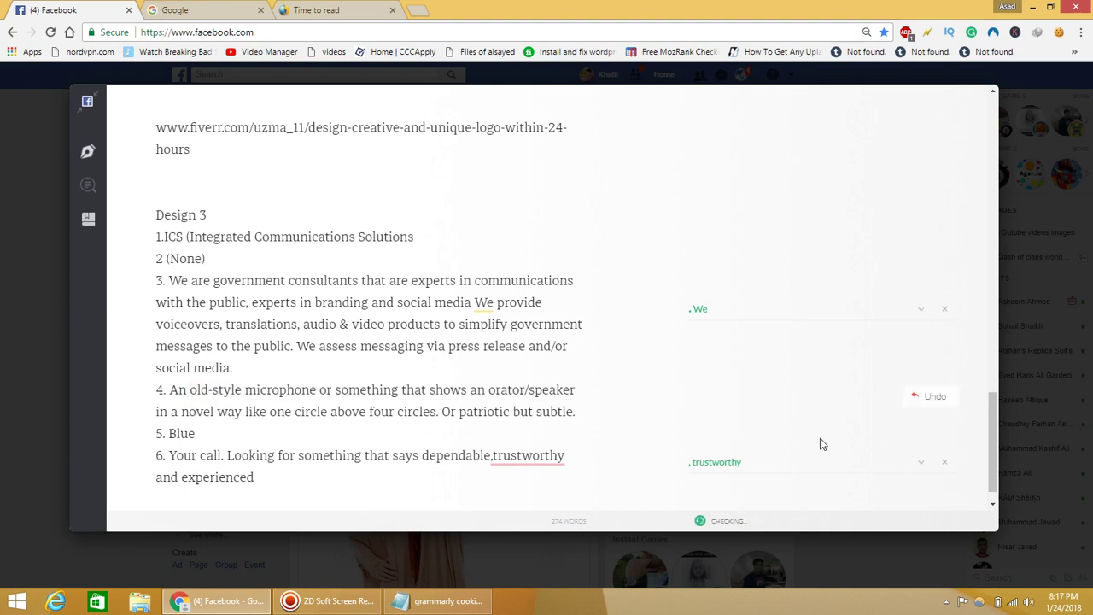
- Check the 'trustworthy' spacing suggestion, cancel an accidental save dialog, and select all editor text
left_click(747, 468)
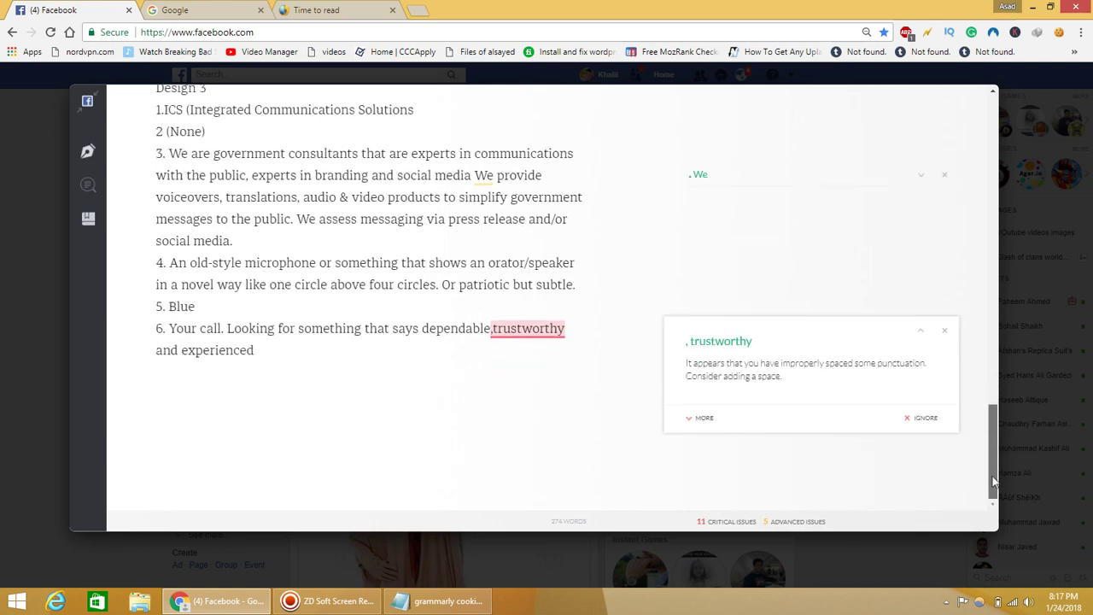
scroll(988, 435, "down", 1)
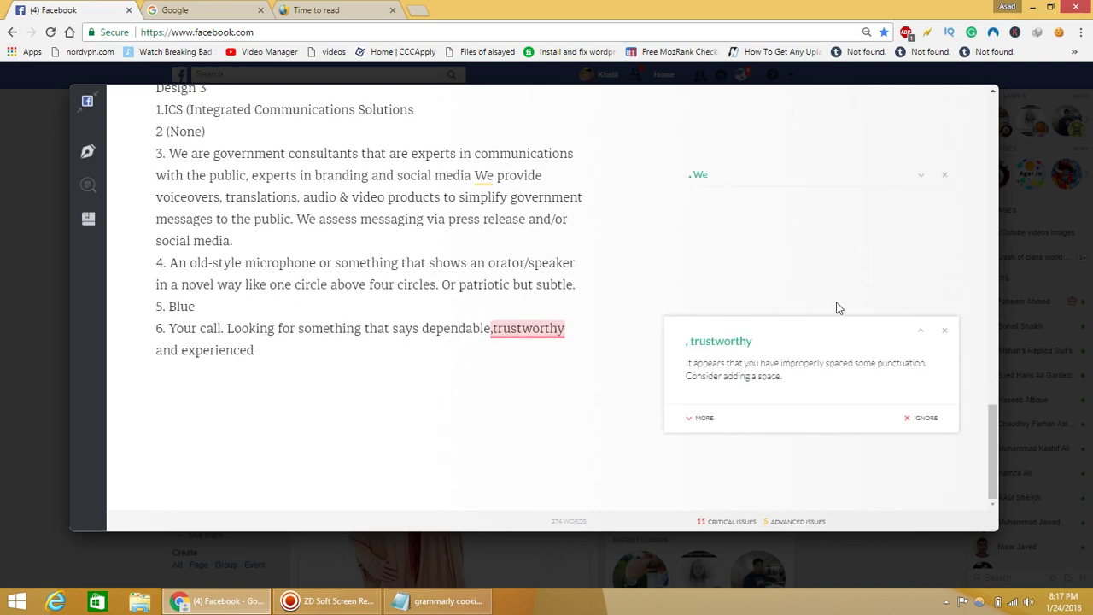
left_click(409, 335)
key("ctrl+s")
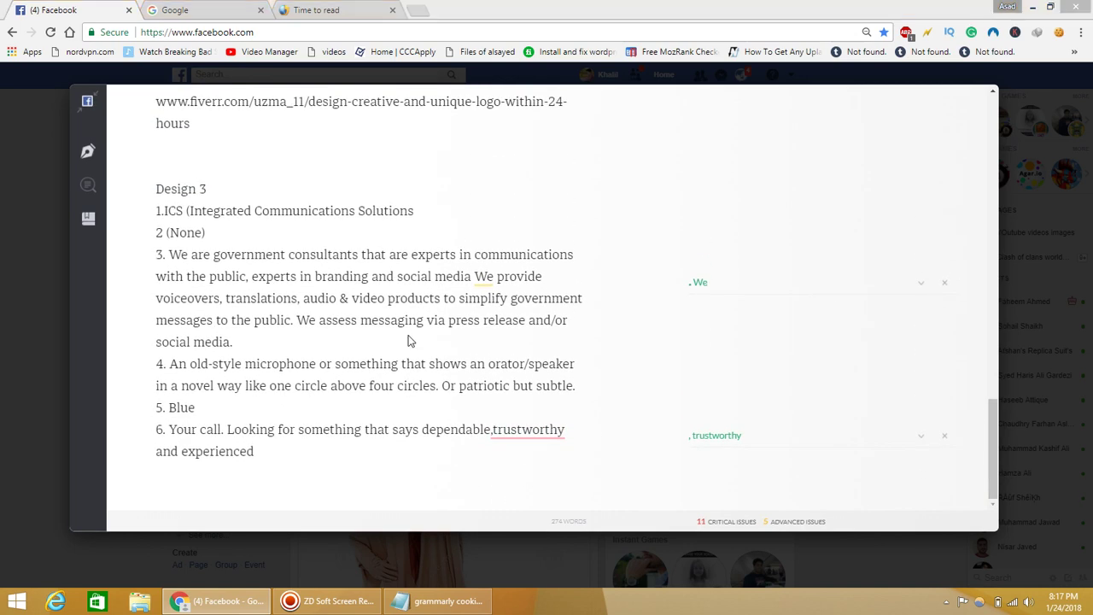
key("Escape")
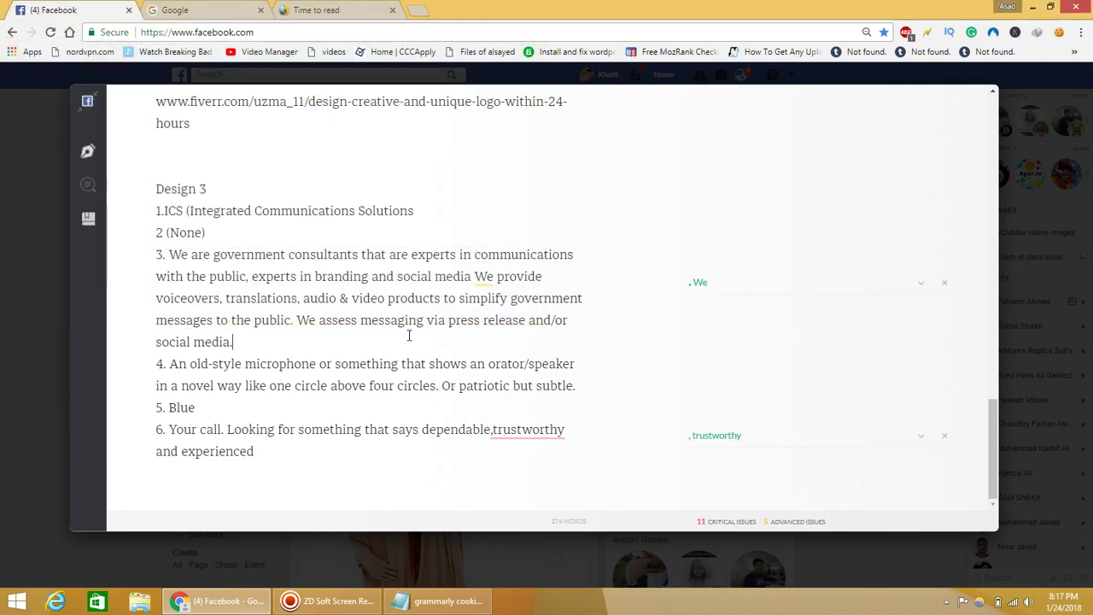
key("ctrl+a")
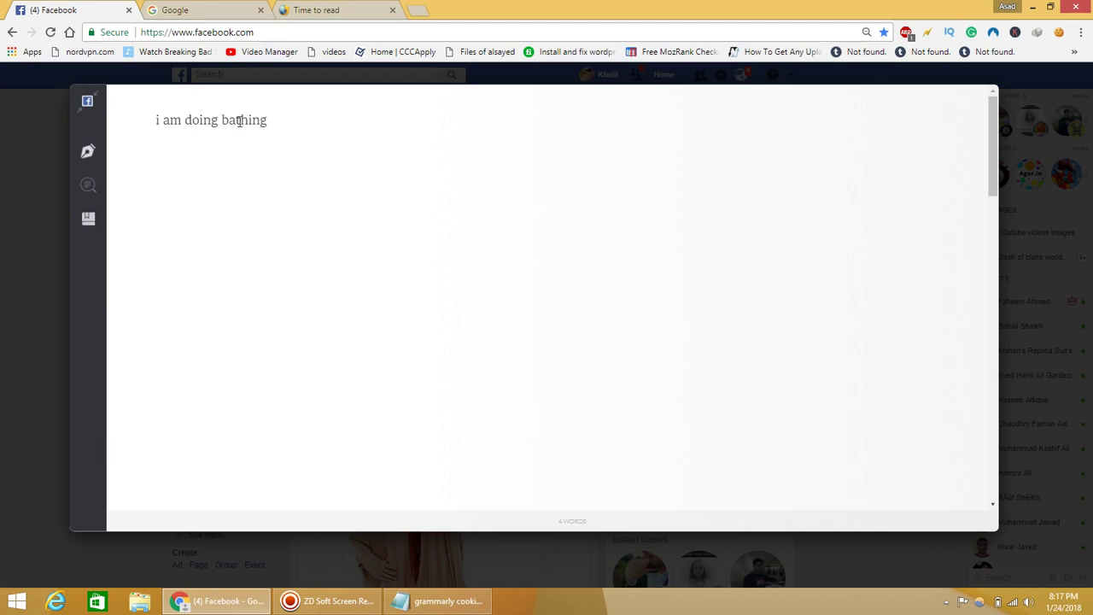
- Accept the capitalization fix so the sentence reads 'I am doing bathing'
triple_click(195, 120)
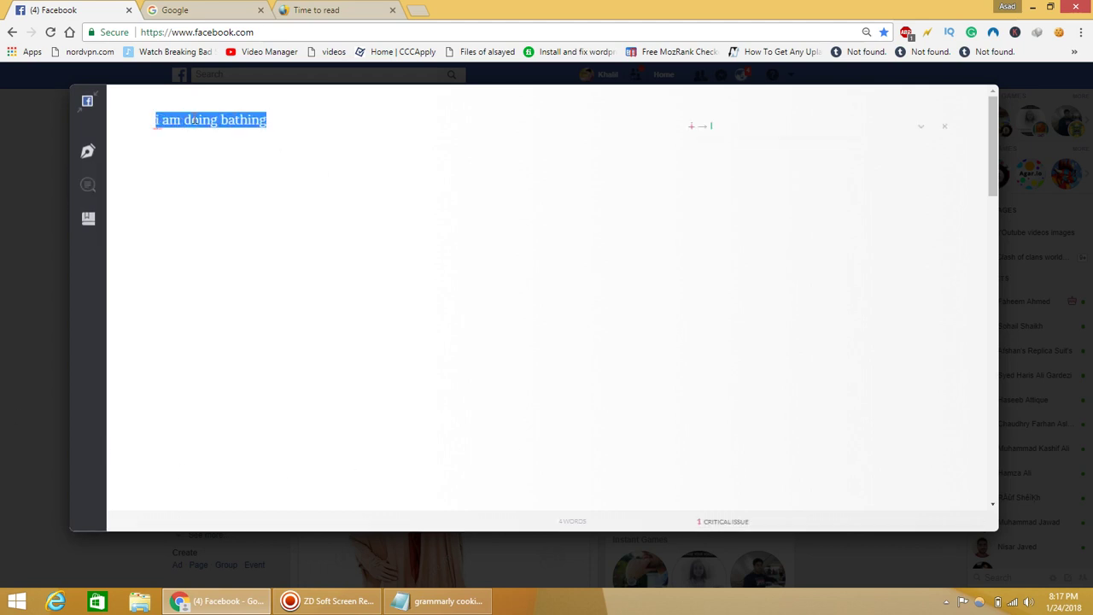
left_click(701, 134)
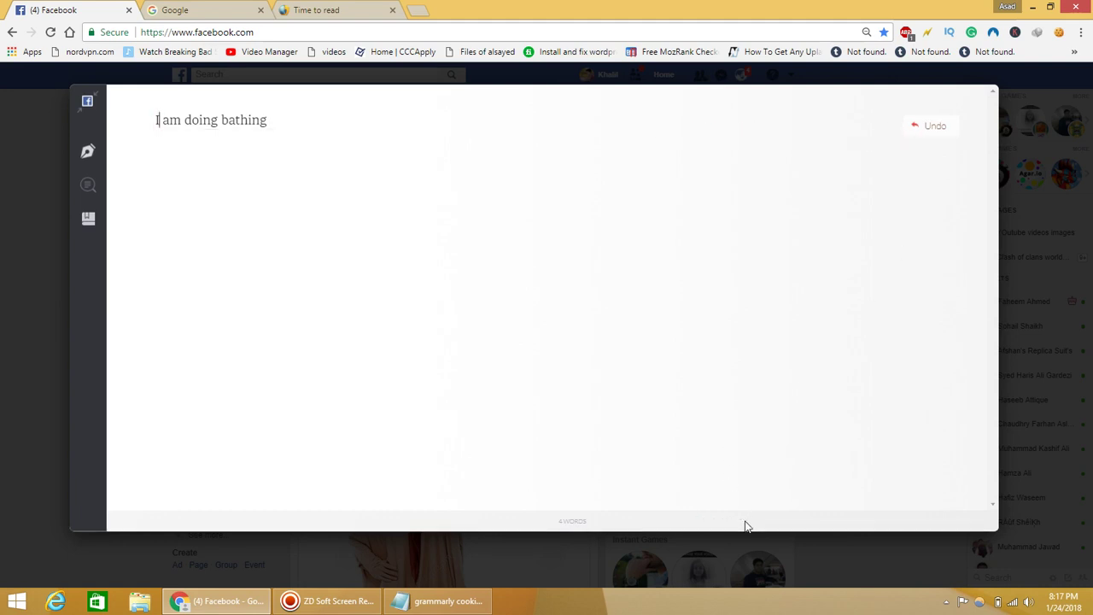
left_click(259, 110)
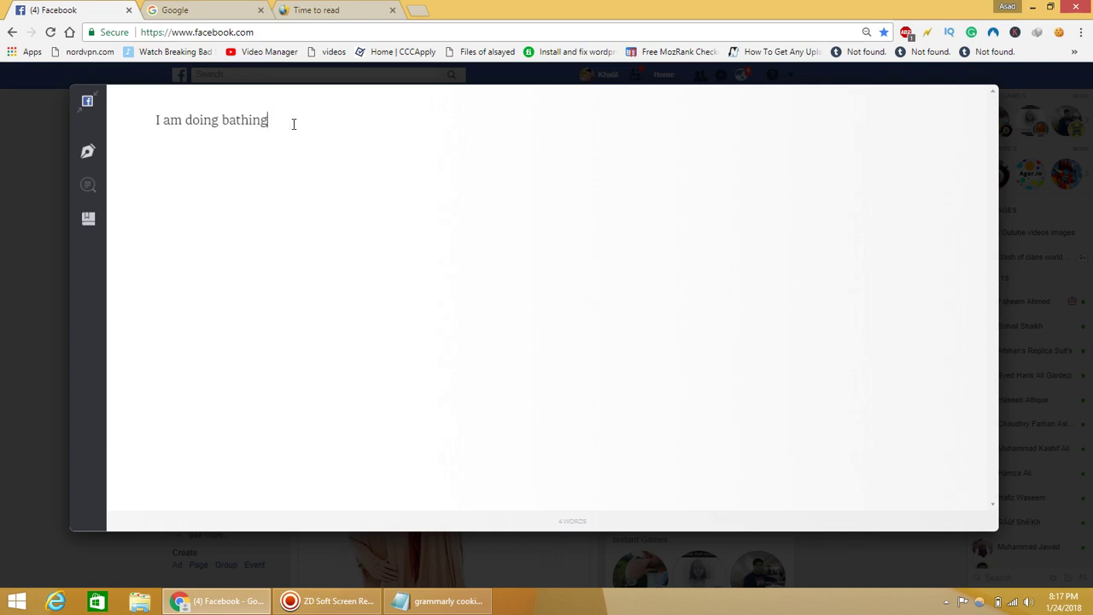
- Type '.i am going to sschool' after the existing sentence
type(".")
type("i am")
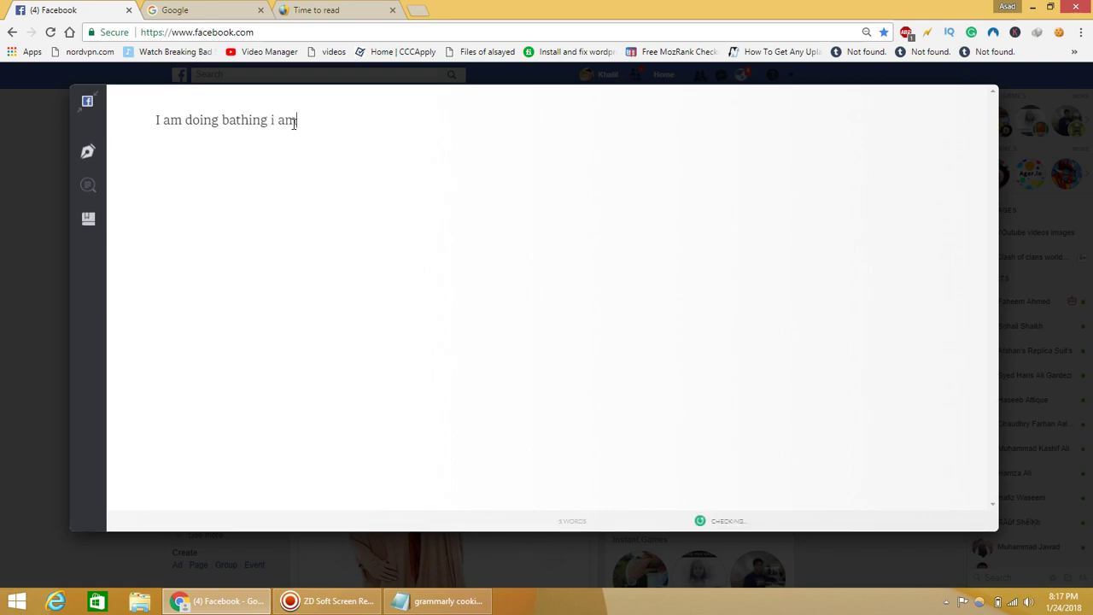
type(" going to sab")
key("BackSpace")
key("BackSpace")
type("sc")
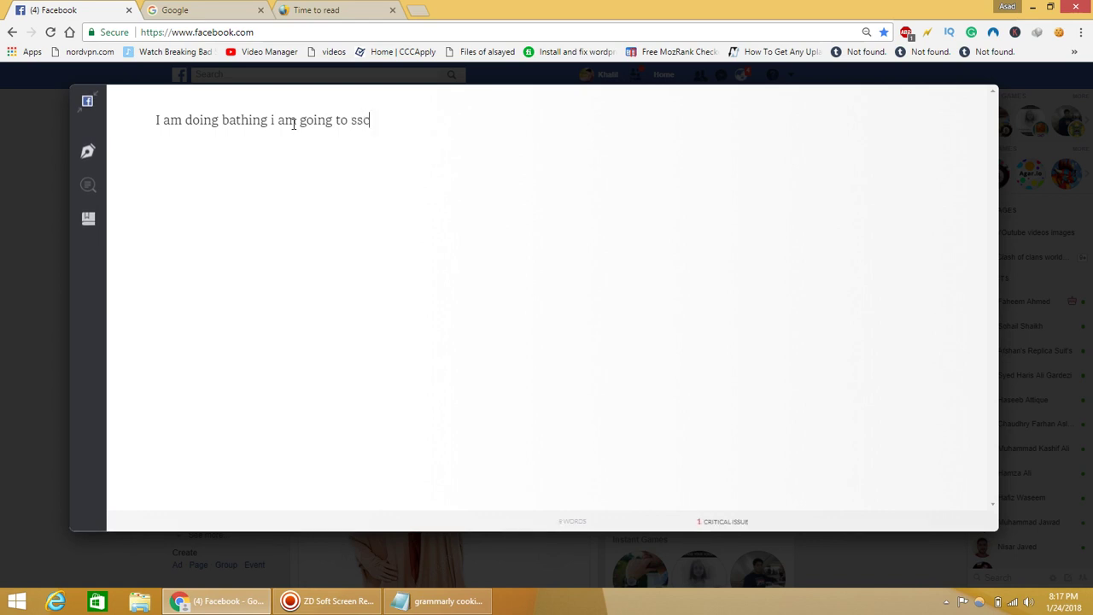
type("hool")
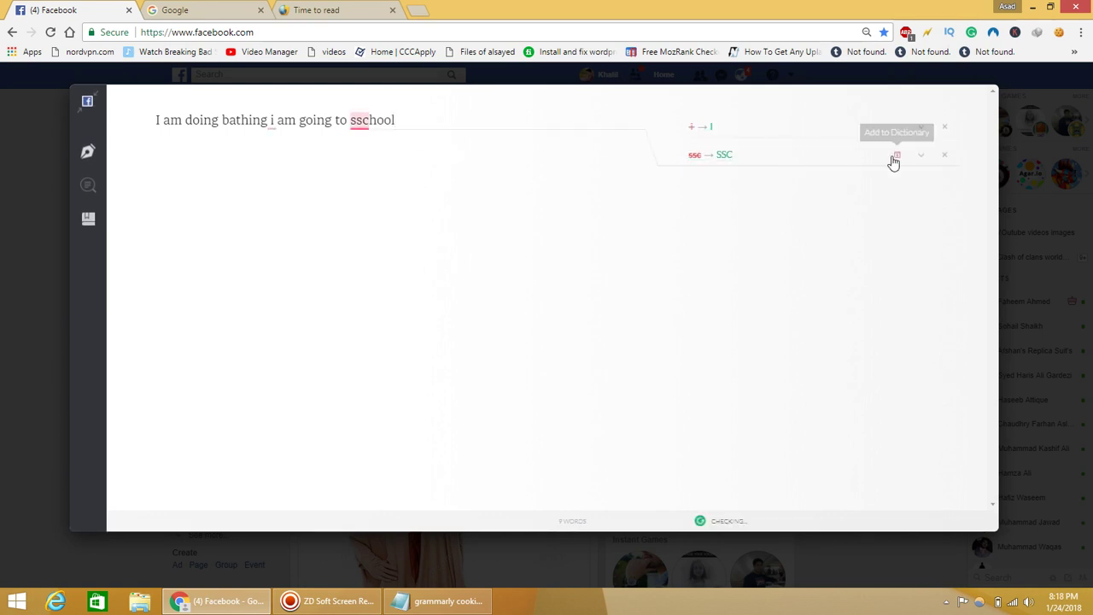
- Accept Grammarly's fixes: 'sschool' becomes 'school' and the lowercase 'i' becomes 'I'
left_click(928, 166)
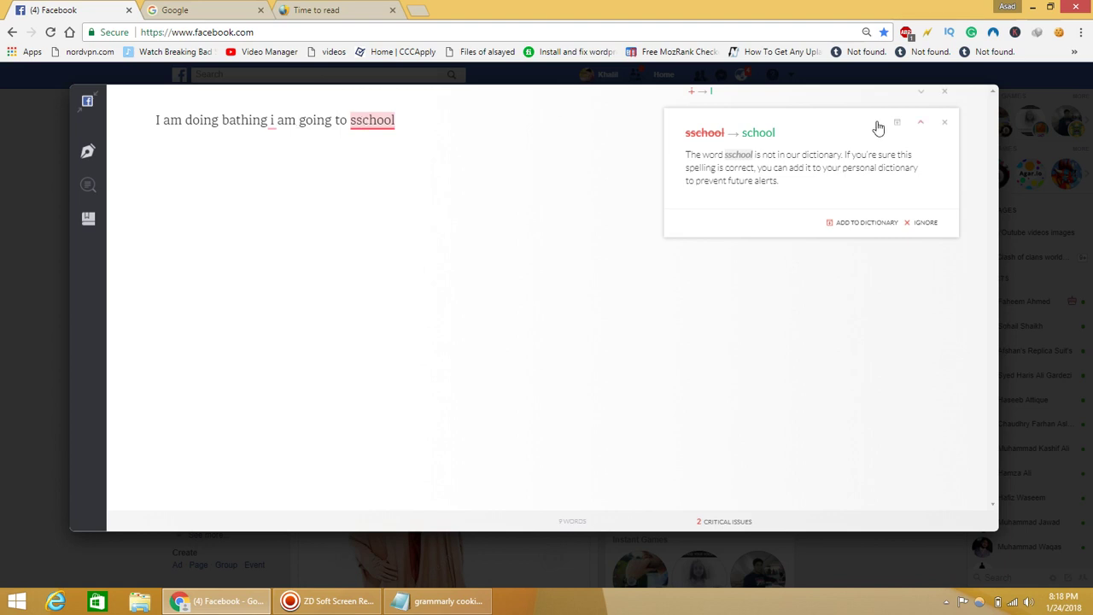
left_click(722, 135)
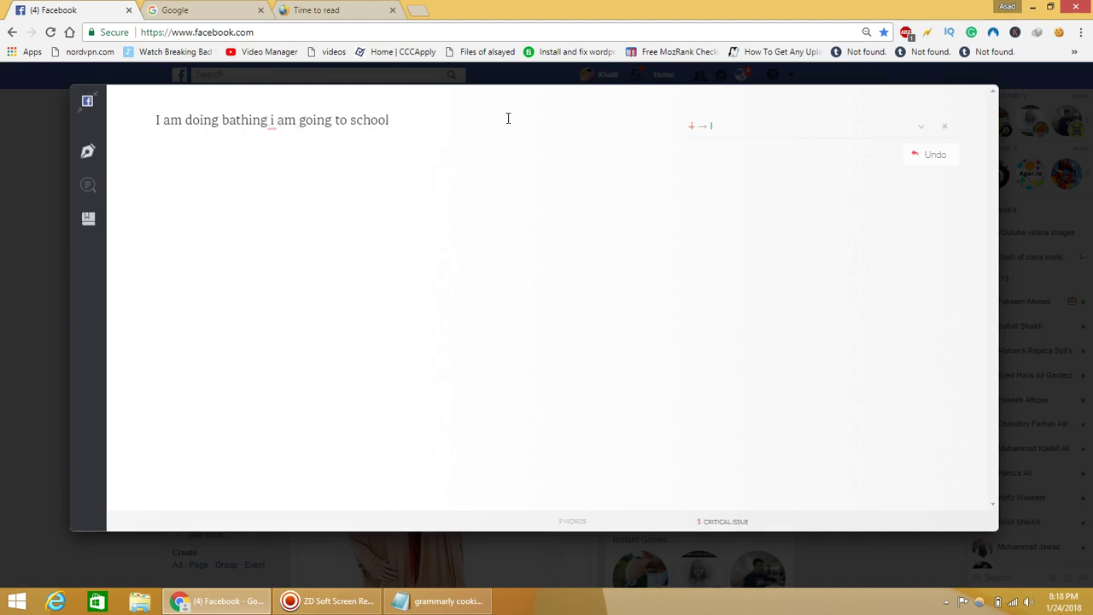
left_click(693, 127)
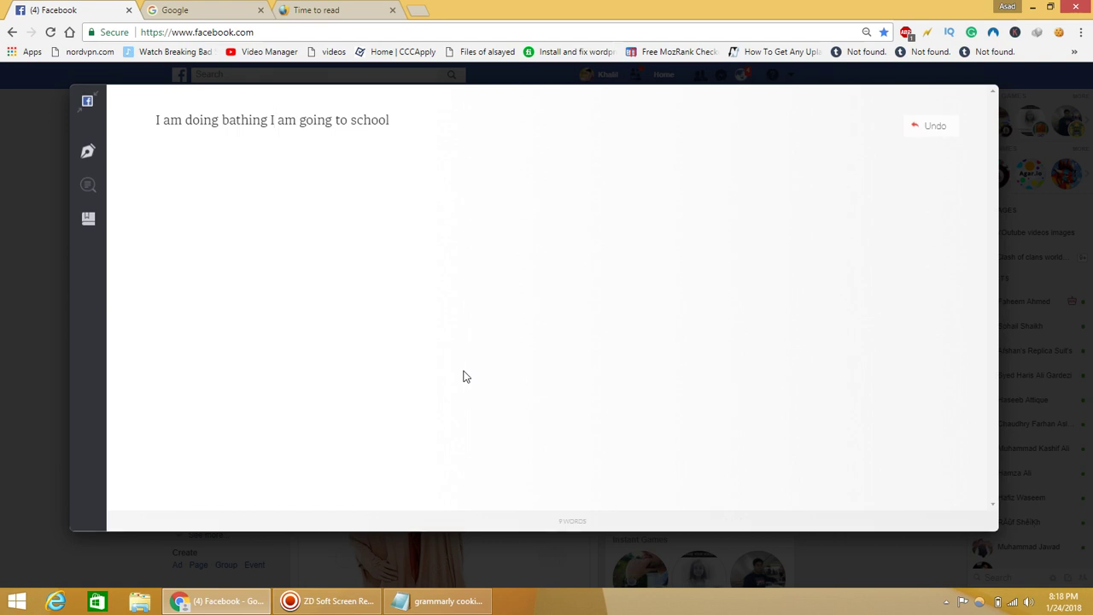
left_click(971, 33)
- Load grammarly.com in Chrome's first tab in place of Facebook
key("super+c")
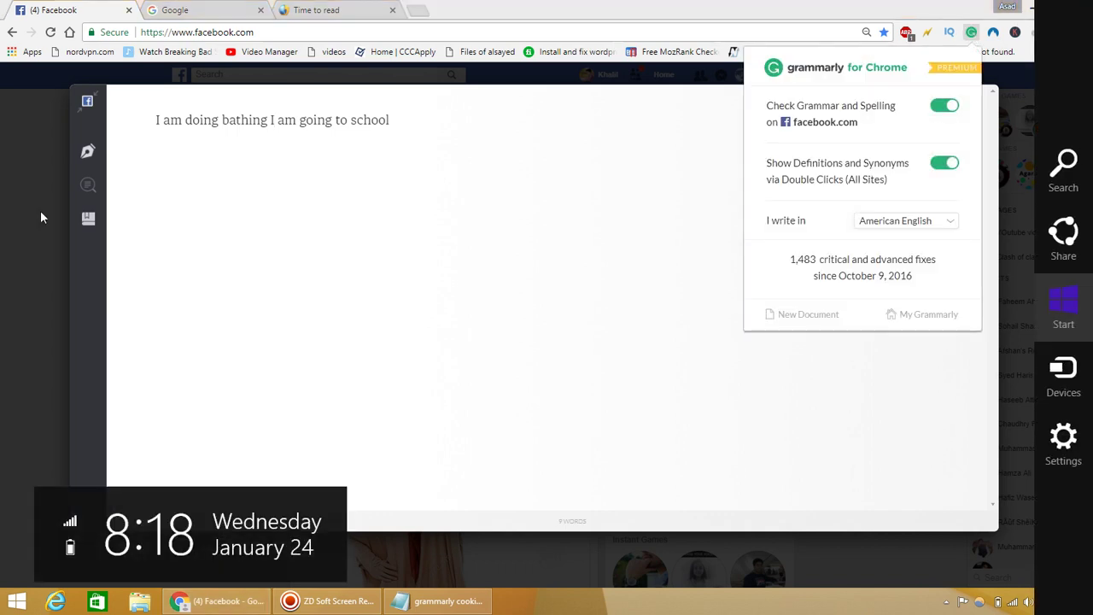
left_click(359, 33)
type("gra.")
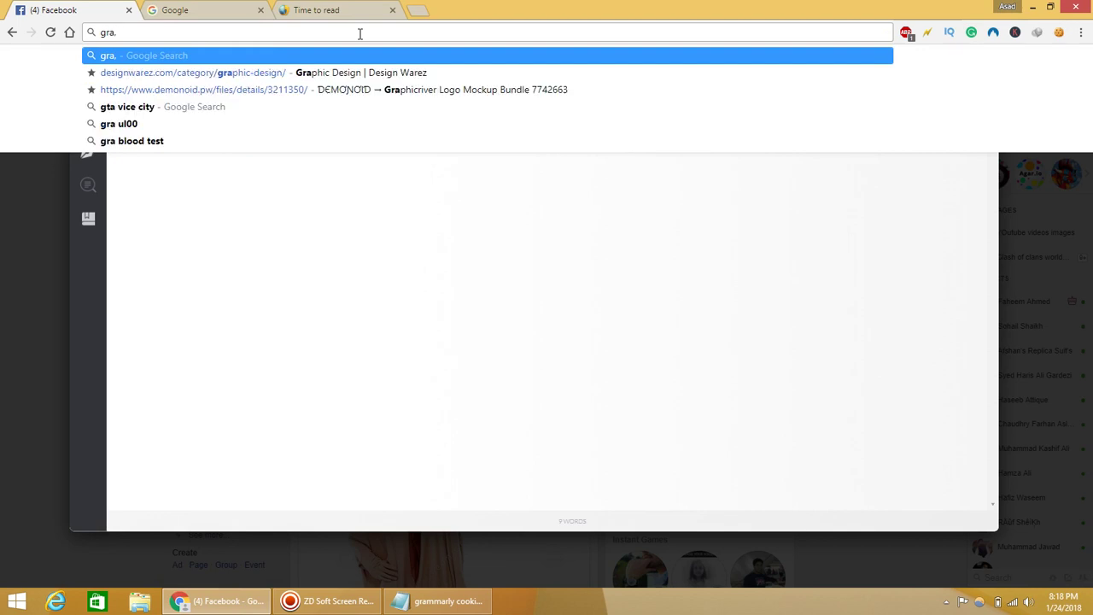
key("BackSpace")
type("mm")
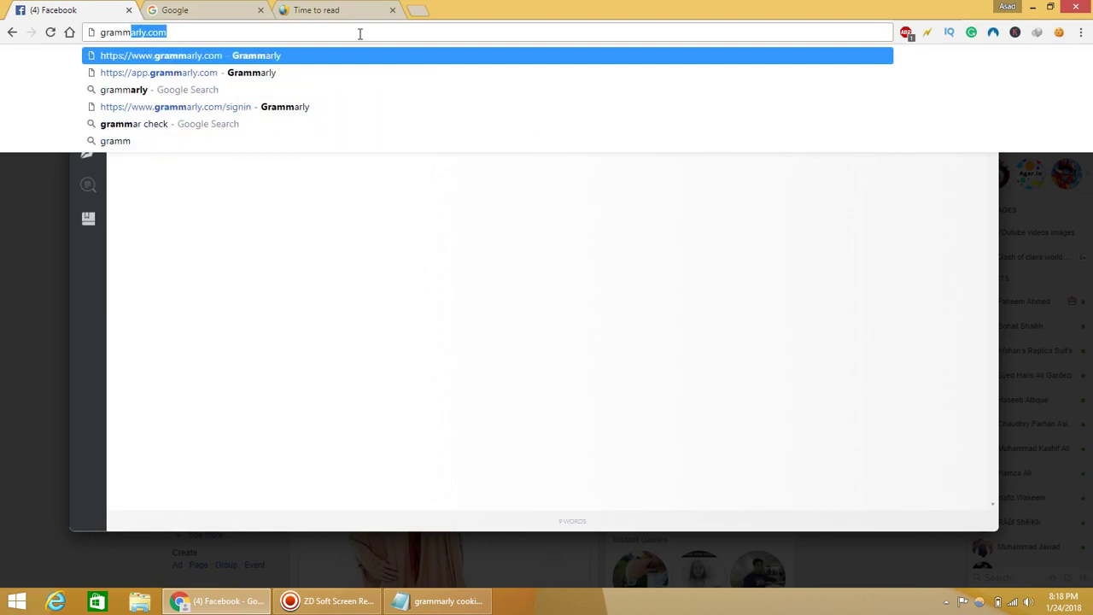
key("Return")
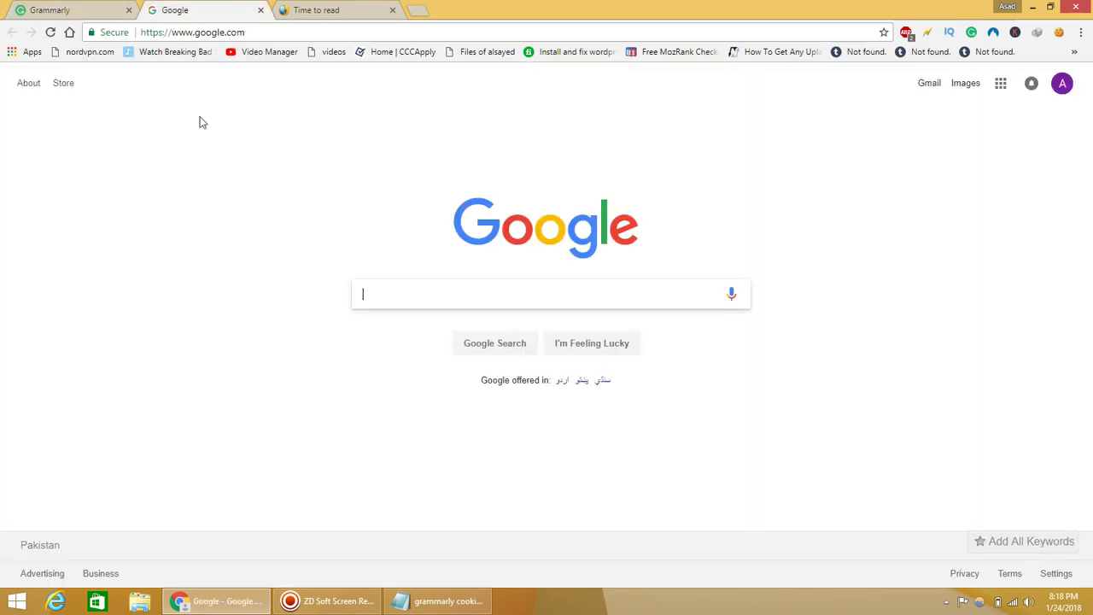
- Search Google for 'grammarly', then refine the search to 'grammarly extenesion'
type("grammarly")
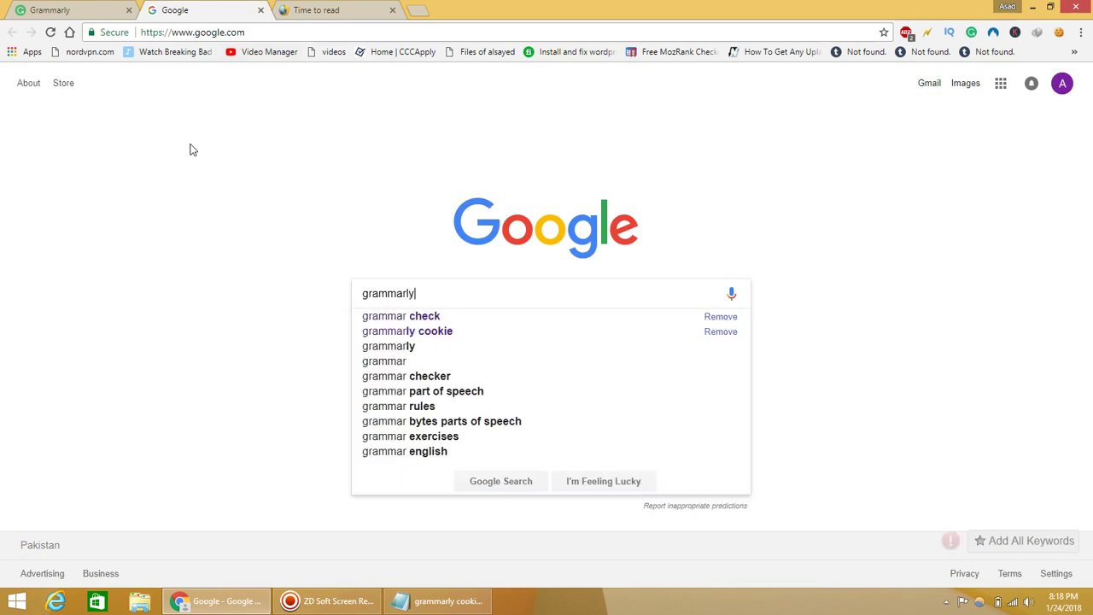
key("Return")
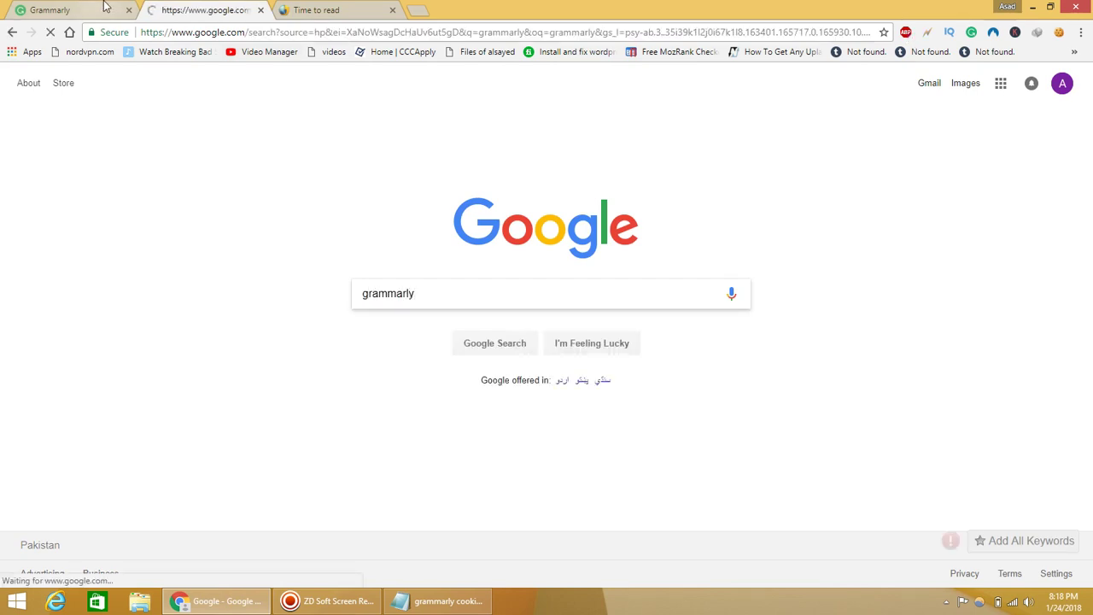
key("ctrl+shift+Tab")
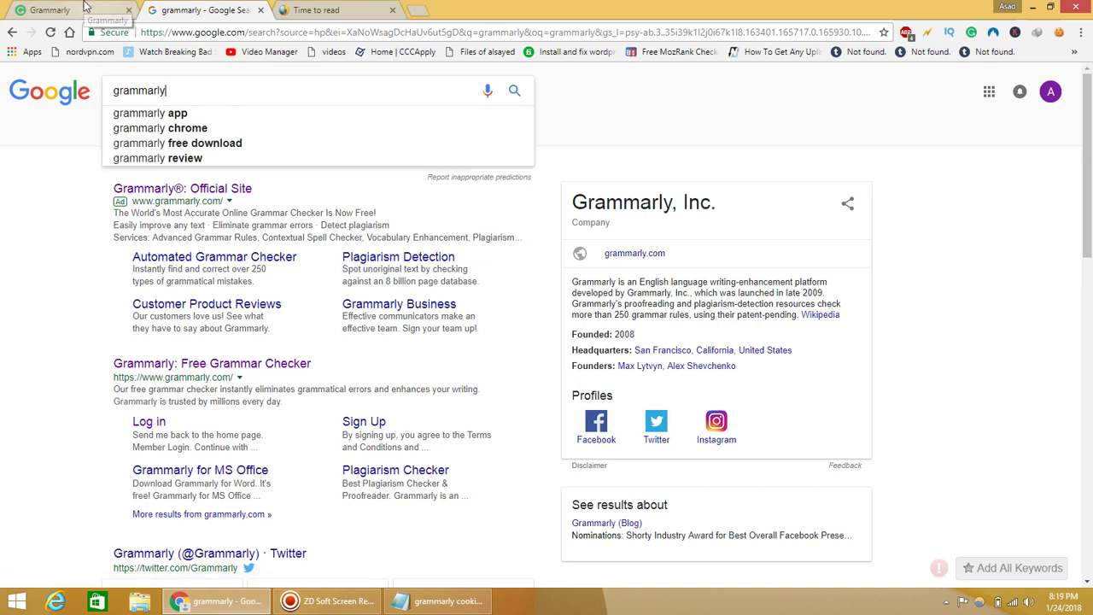
type("exte")
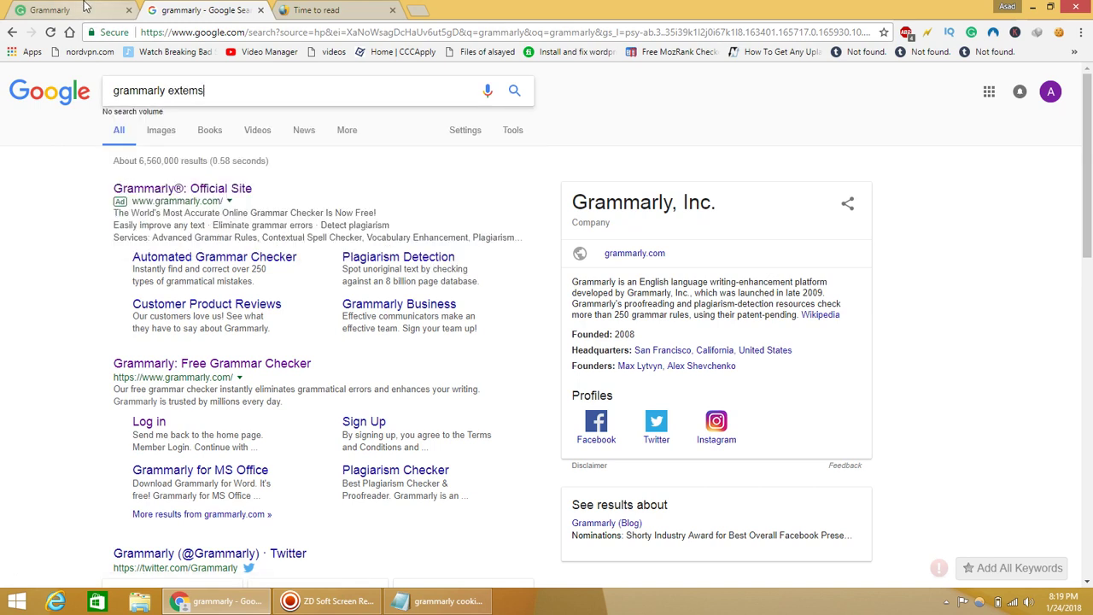
type("nesion")
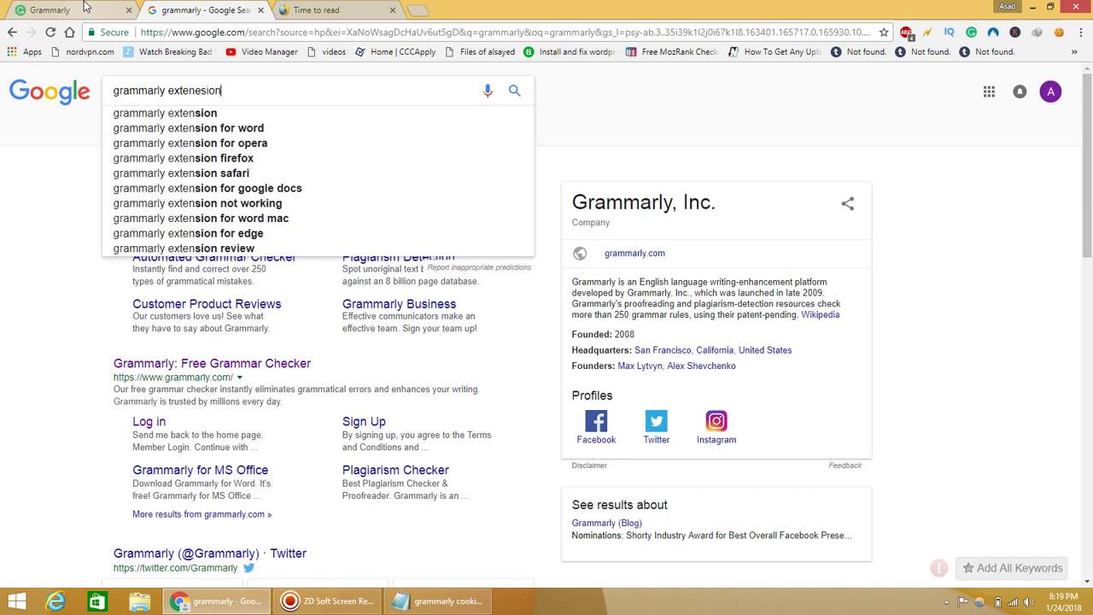
key("Return")
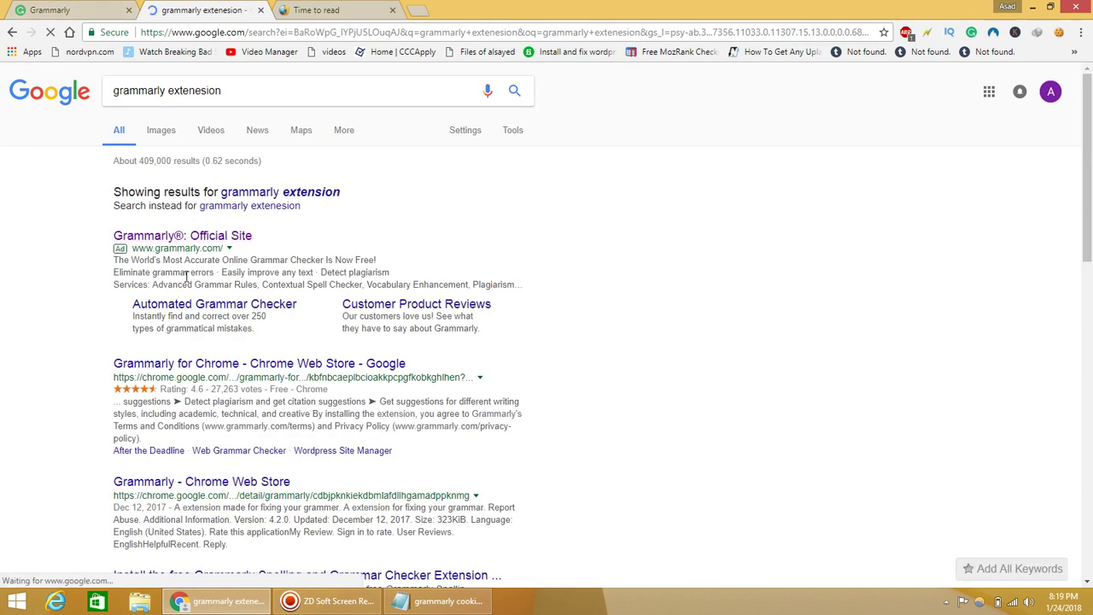
- Open the Grammarly for Chrome Web Store results in new tabs and switch to the store page
middle_click(197, 365)
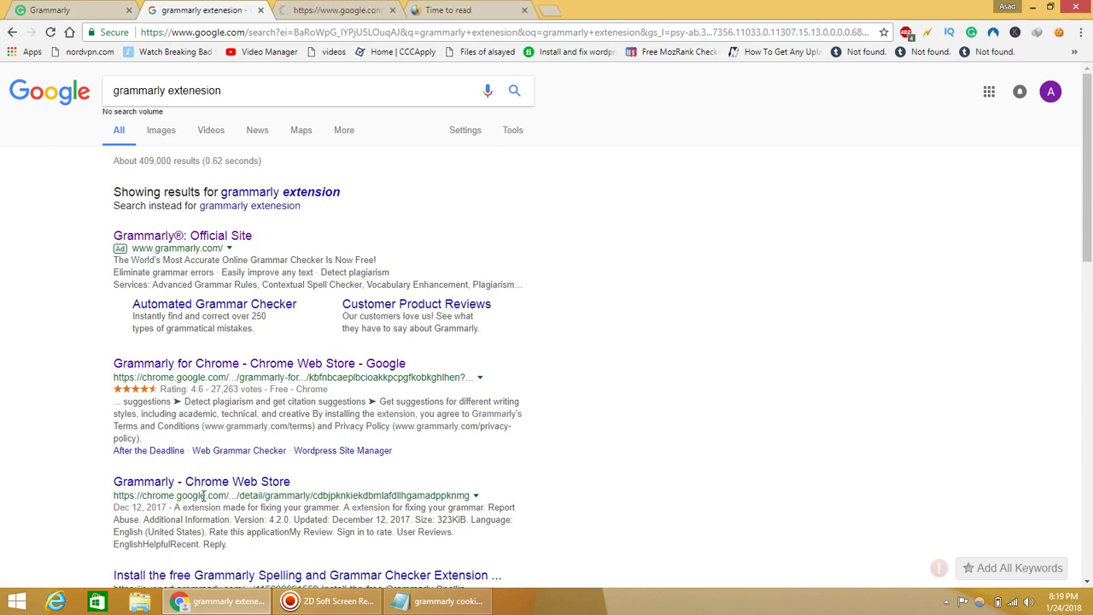
left_click(203, 484)
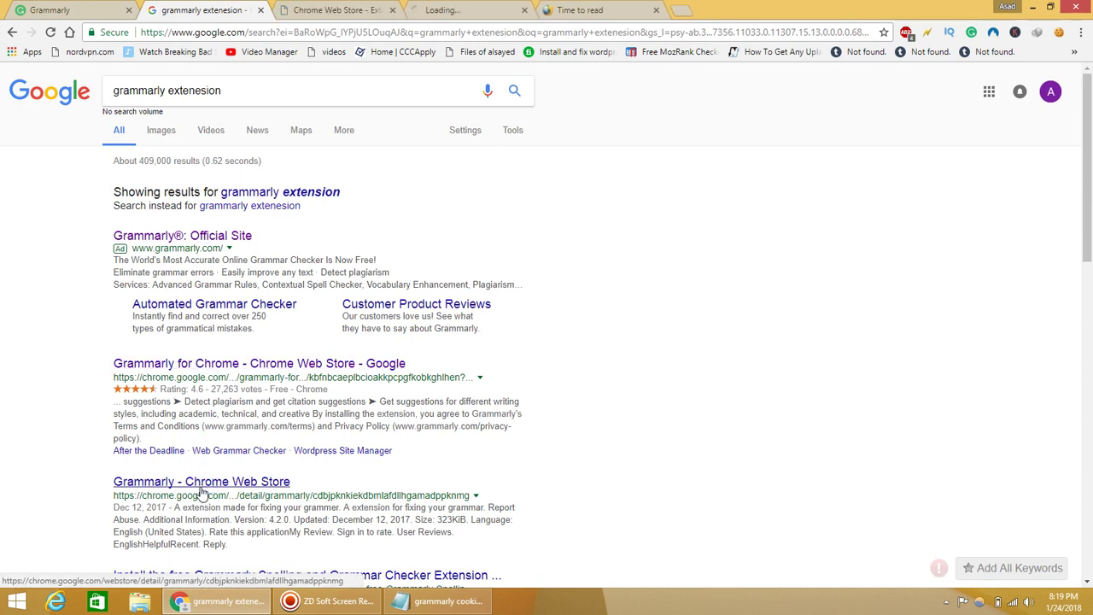
left_click(341, 7)
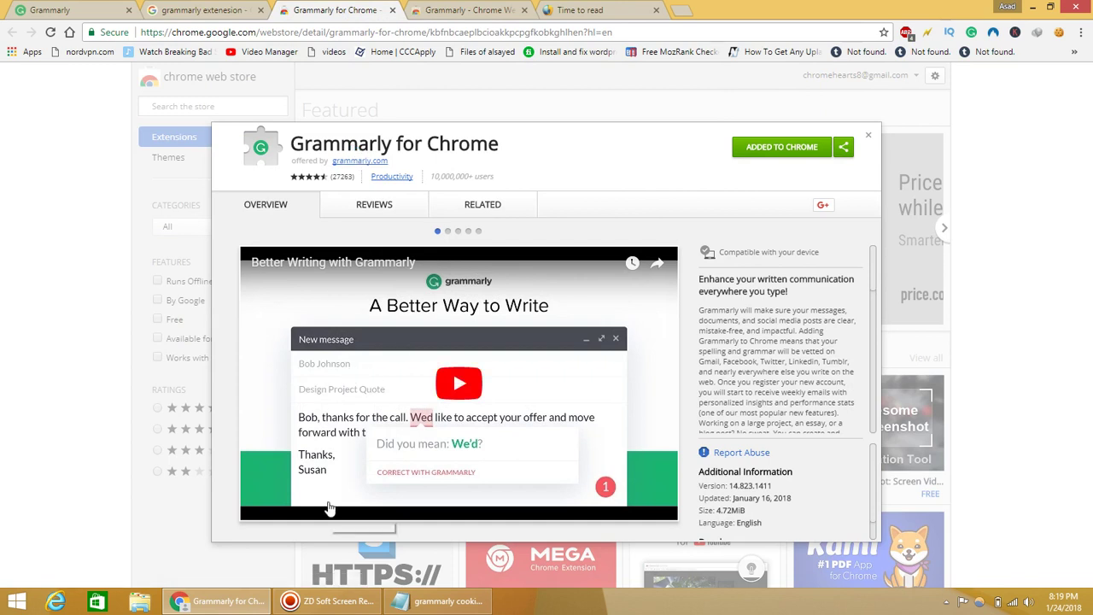
left_click(333, 607)
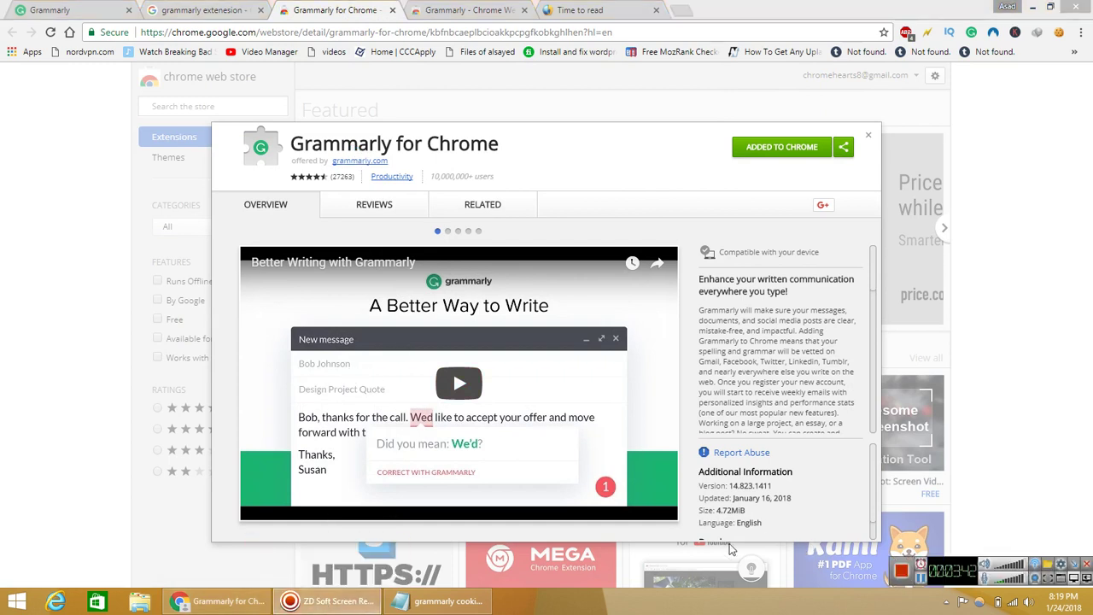